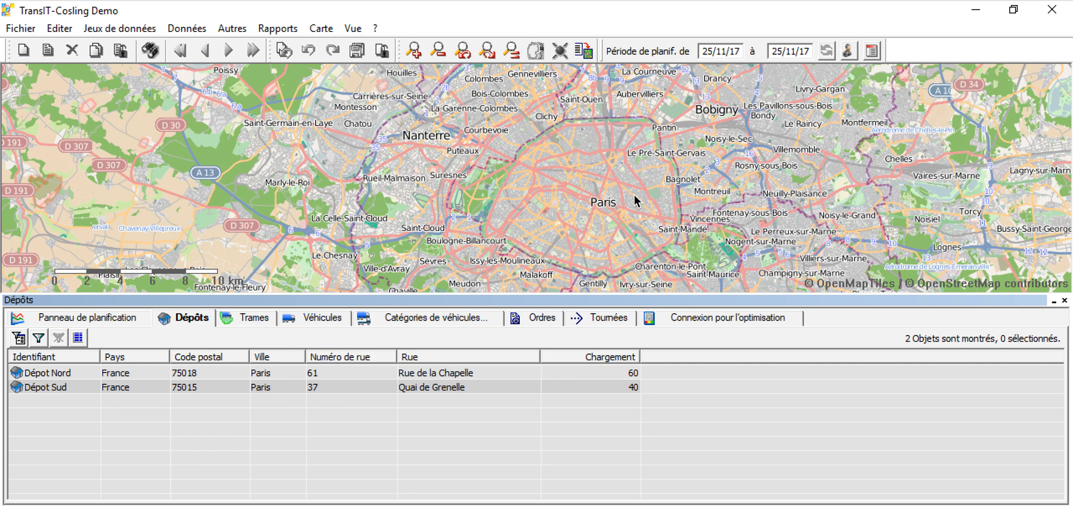
- Show both depots, Dépot Nord and Dépot Sud, on the map
click(84, 371)
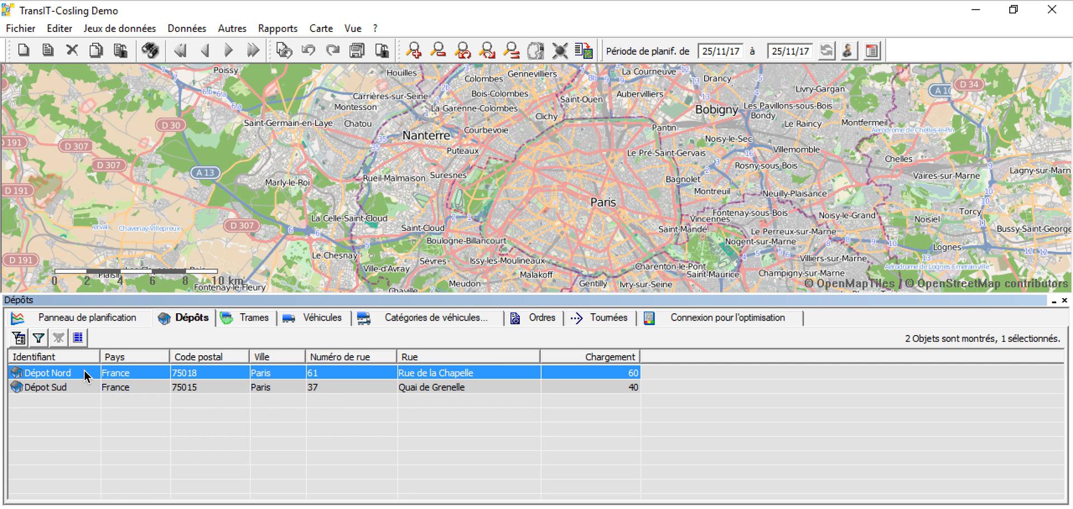
shift+click(80, 390)
right_click(79, 390)
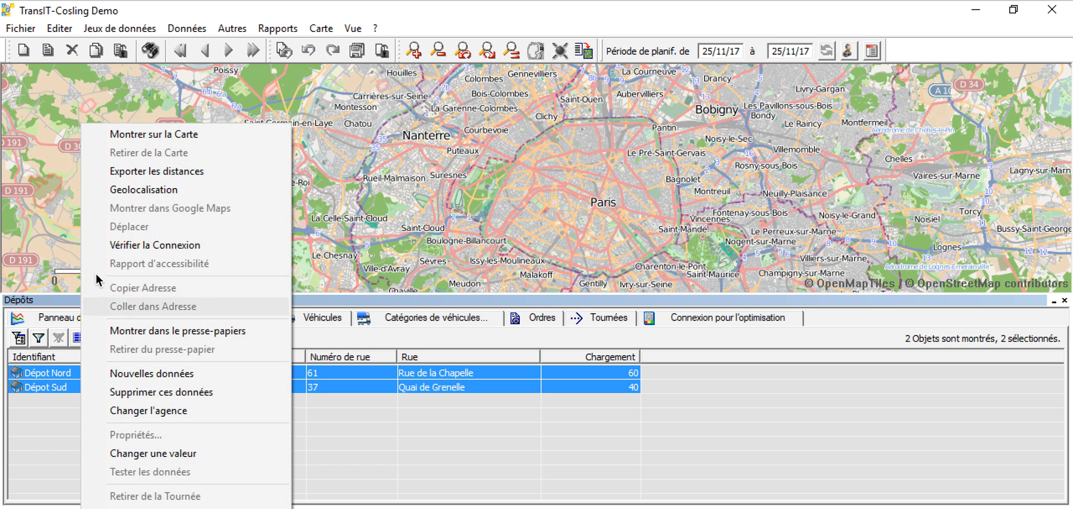
click(149, 135)
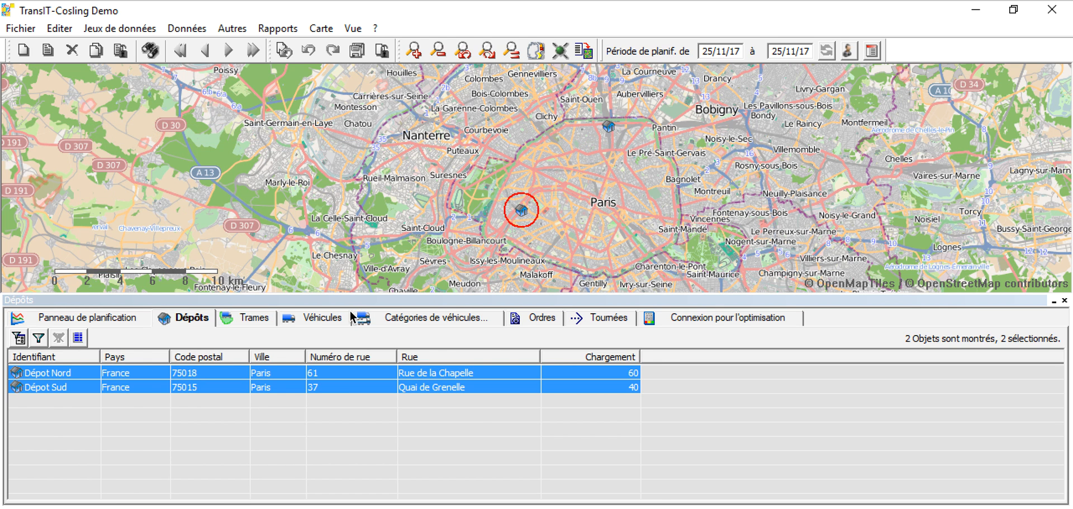
- Show all vehicles, from Véhicule Standard 1 through Véhicule Stabdard 4 in the list, on the map
click(331, 317)
click(102, 373)
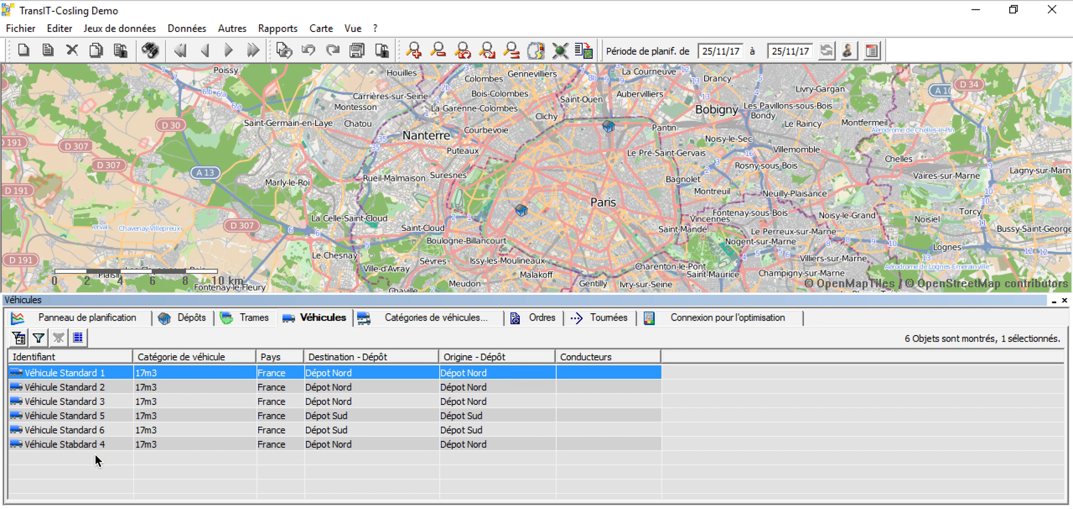
shift+click(96, 445)
right_click(96, 447)
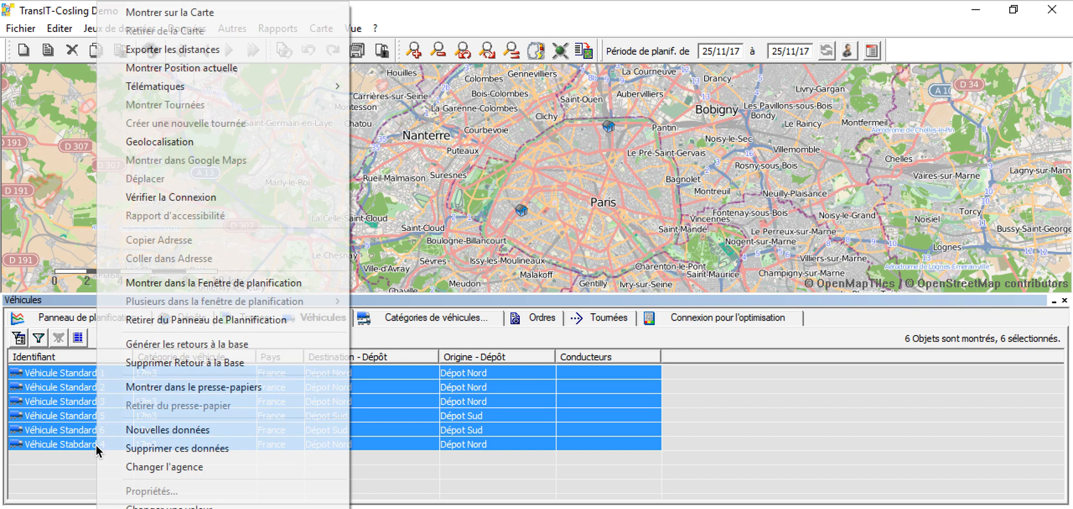
click(162, 16)
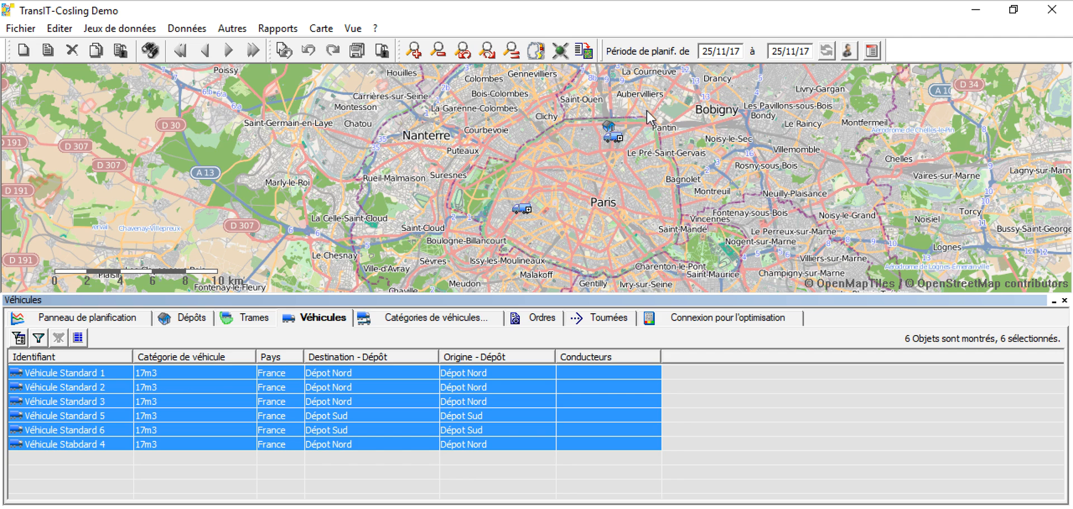
- Show the Paris Sud, Paris Ouest and Paris Est trames on the map
click(246, 320)
click(90, 372)
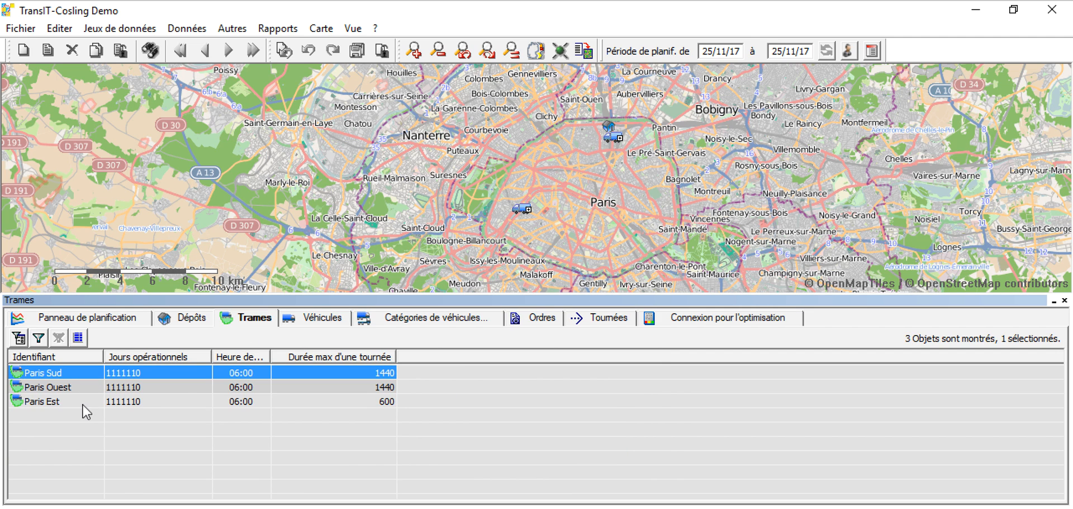
shift+click(83, 403)
right_click(83, 403)
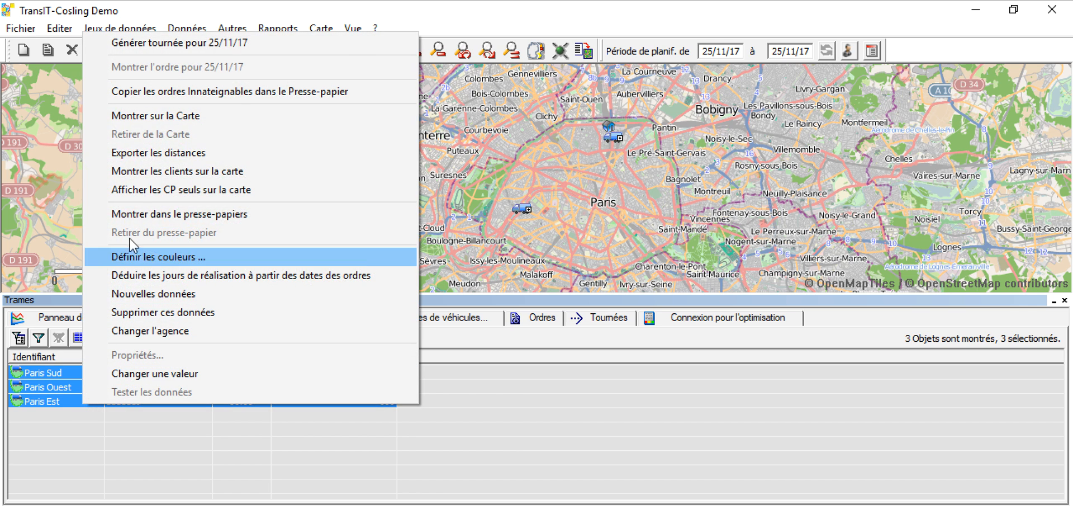
click(156, 119)
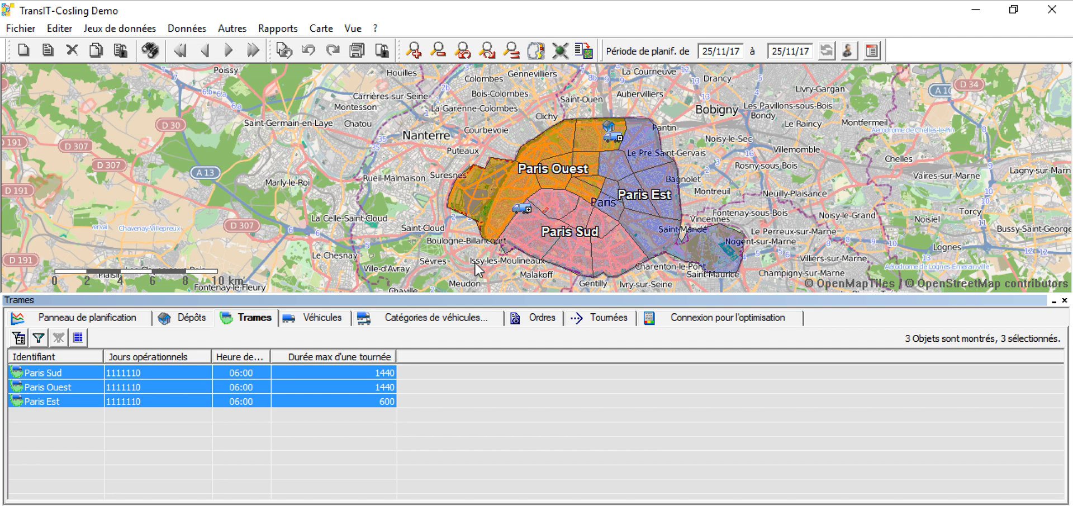
click(444, 243)
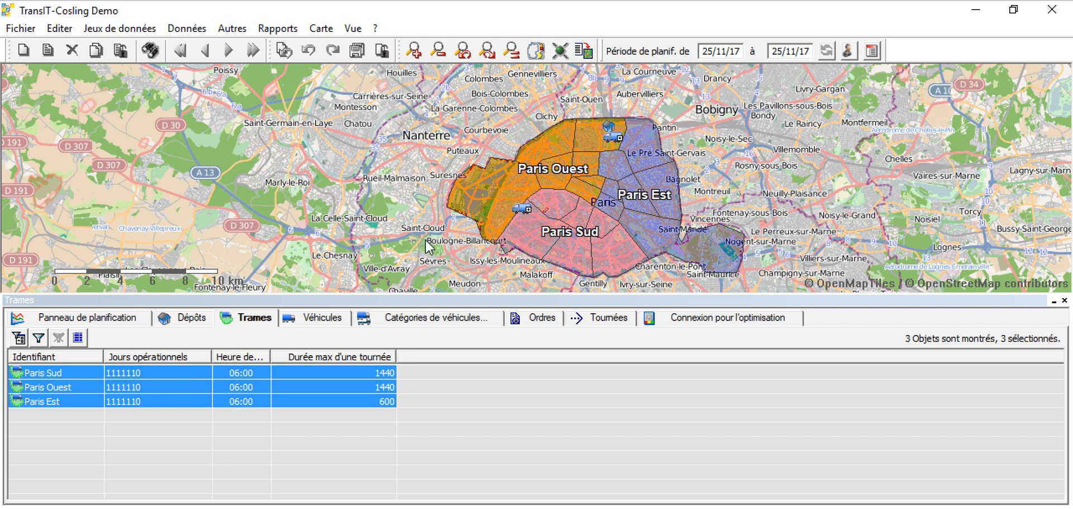
- Show all delivery orders on the map together with the depots, vehicles and trames
click(542, 325)
click(118, 373)
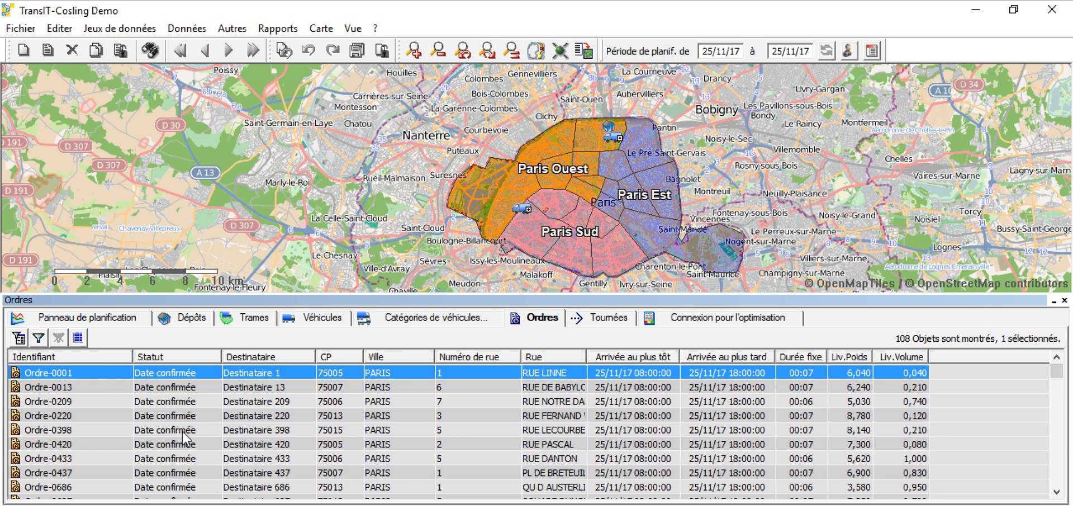
key(ctrl+a)
right_click(114, 416)
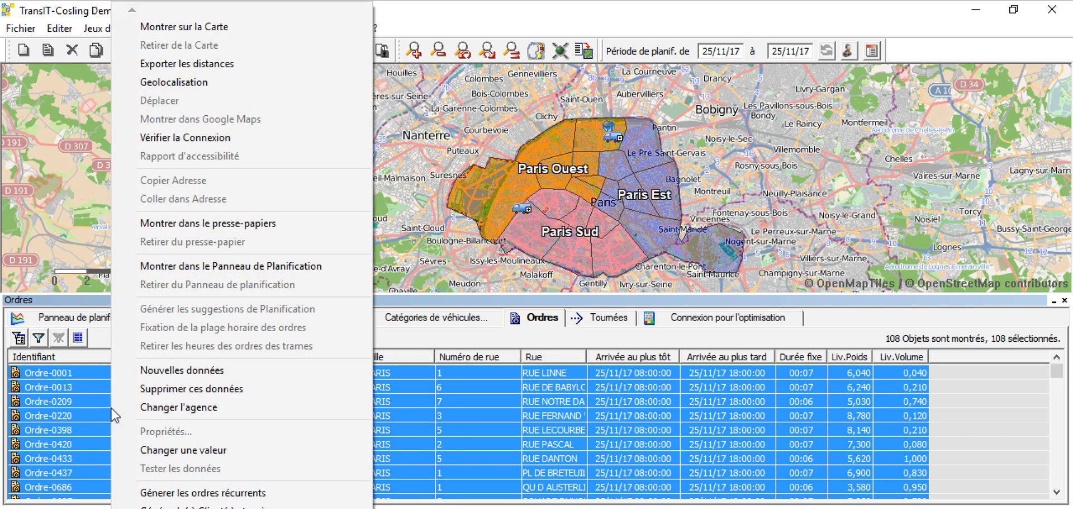
click(200, 27)
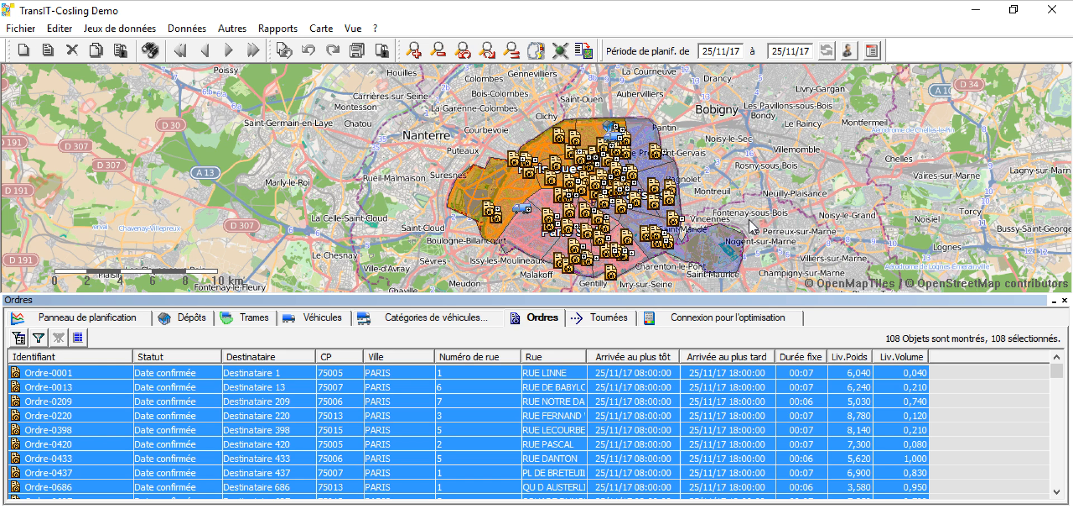
- Clear all displayed objects from the map and open the record of order Ordre-0013
click(536, 50)
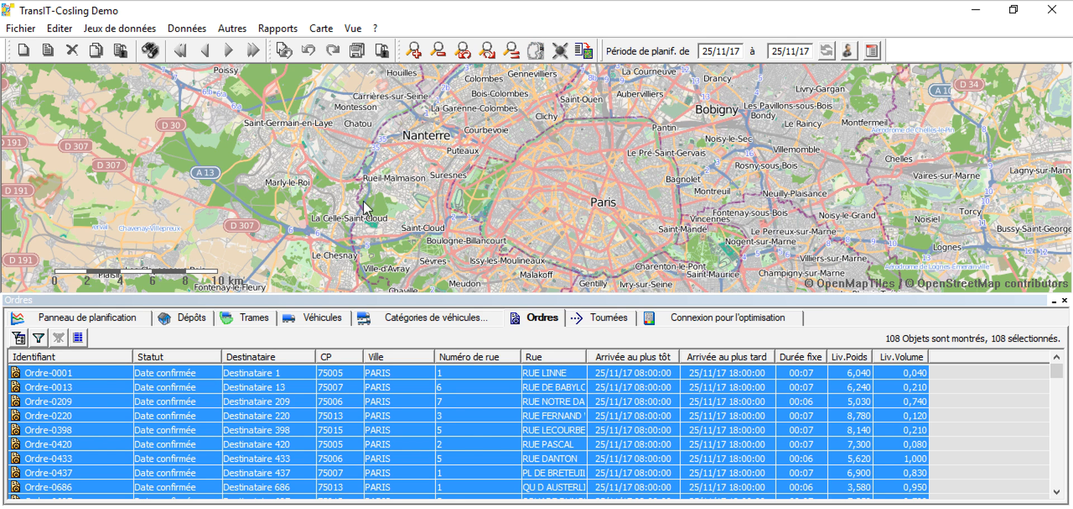
click(115, 386)
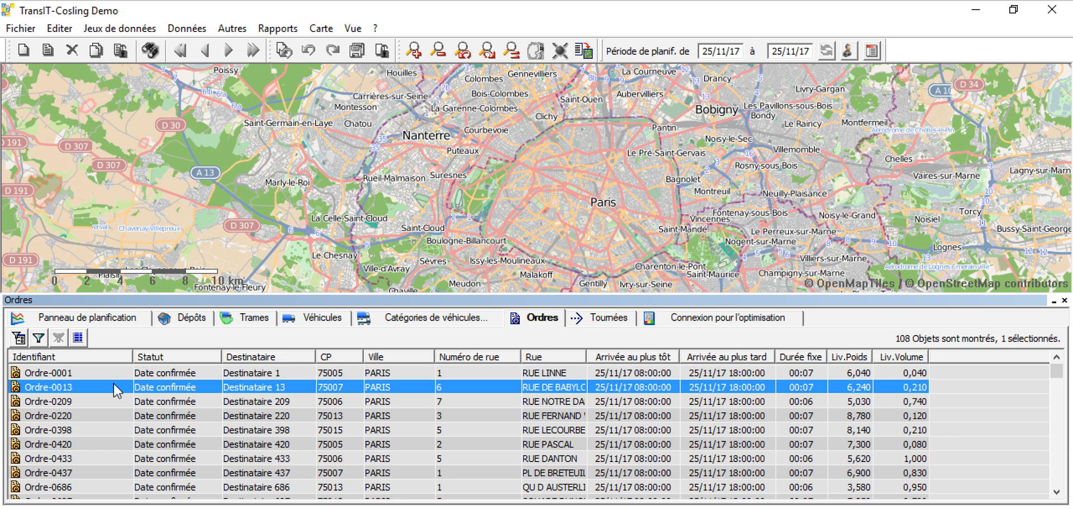
double_click(115, 386)
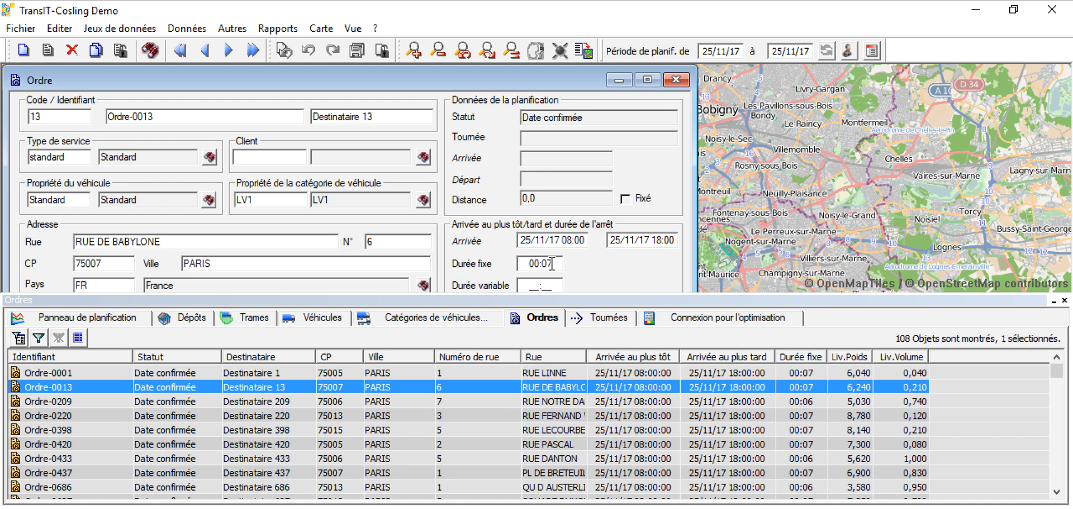
- Open the record of Véhicule Standard 1 and examine the capacities and costs of its 17m3 vehicle category
click(328, 318)
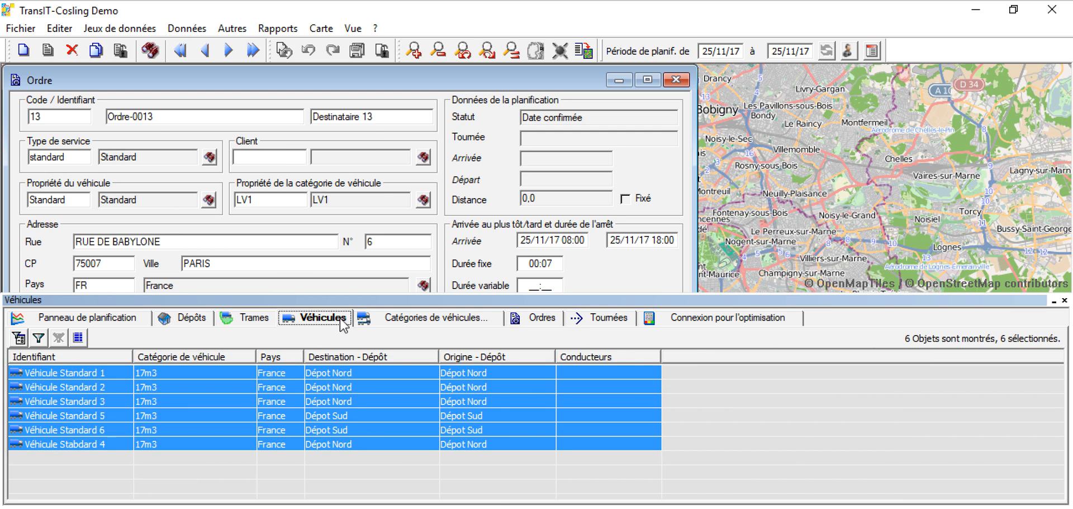
click(798, 423)
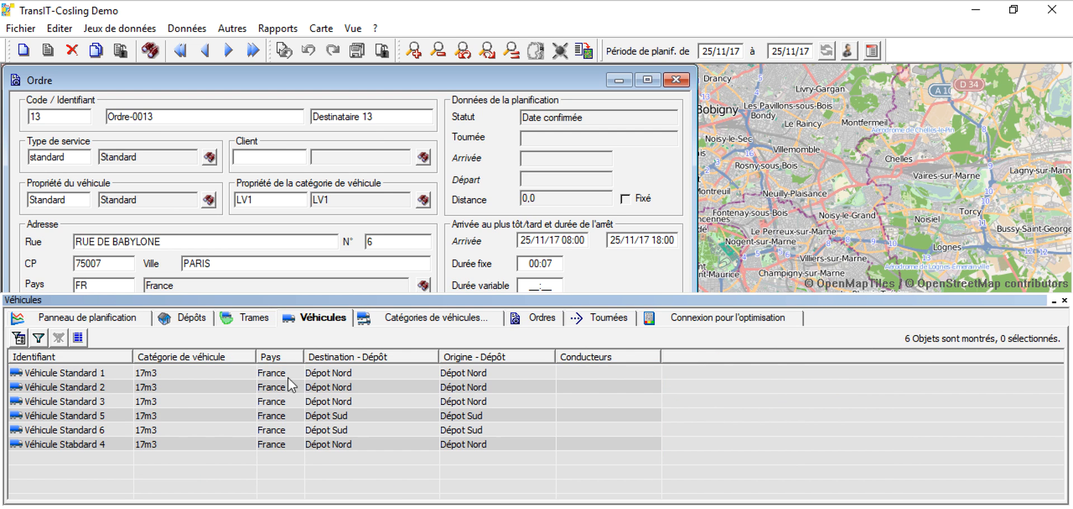
double_click(93, 374)
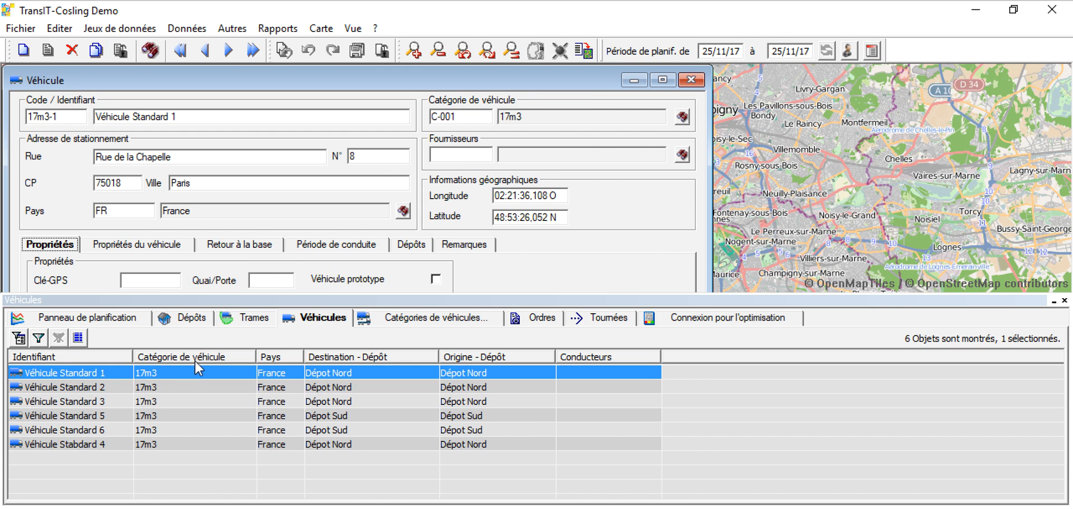
double_click(178, 371)
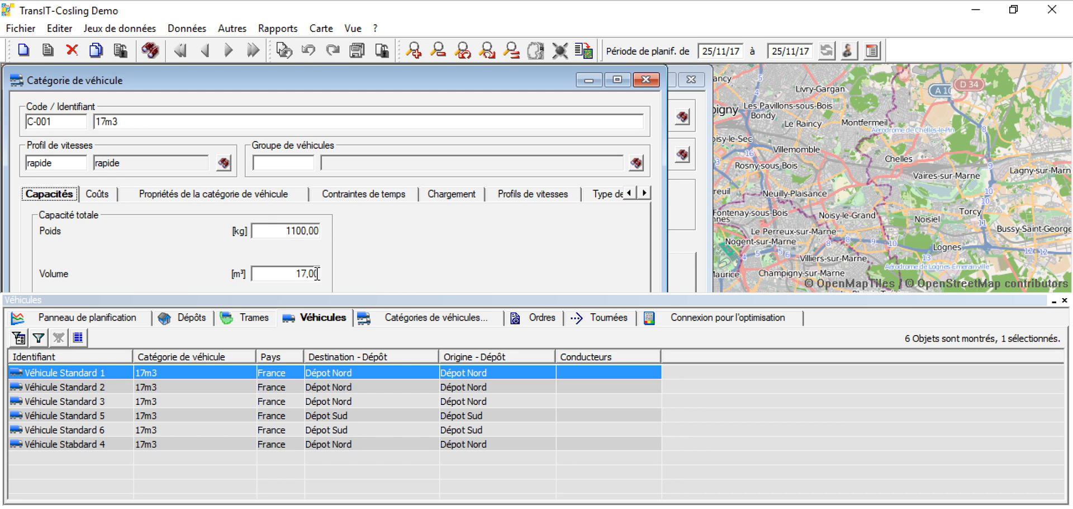
click(98, 194)
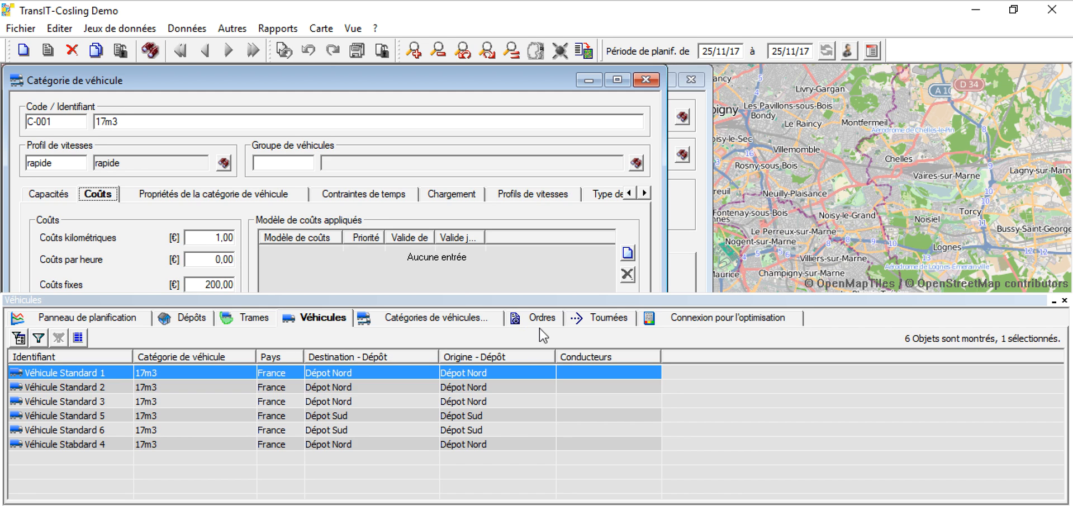
- Generate the optimised tours for 25/11/17 for the Paris Sud, Paris Ouest and Paris Est trames
click(252, 318)
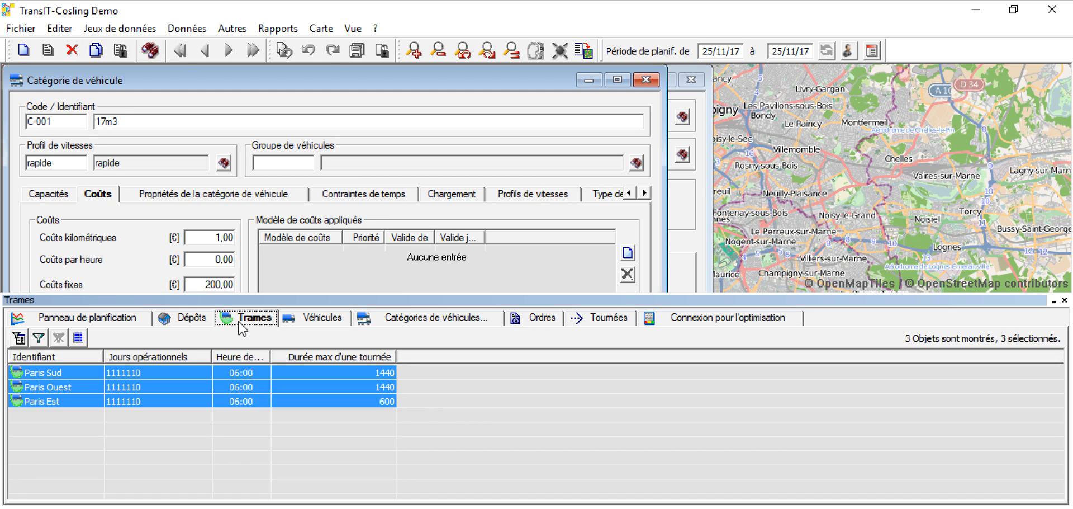
click(206, 459)
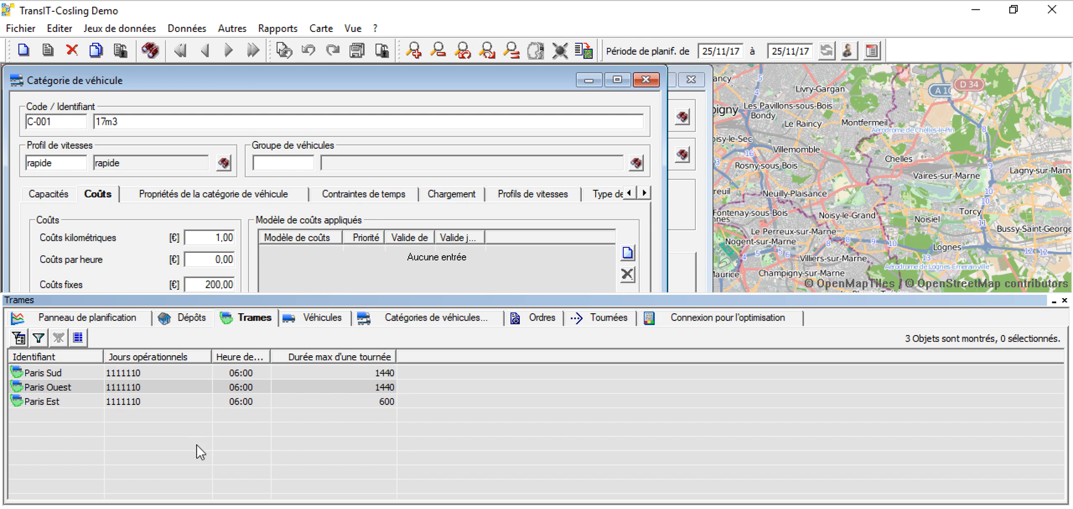
click(149, 374)
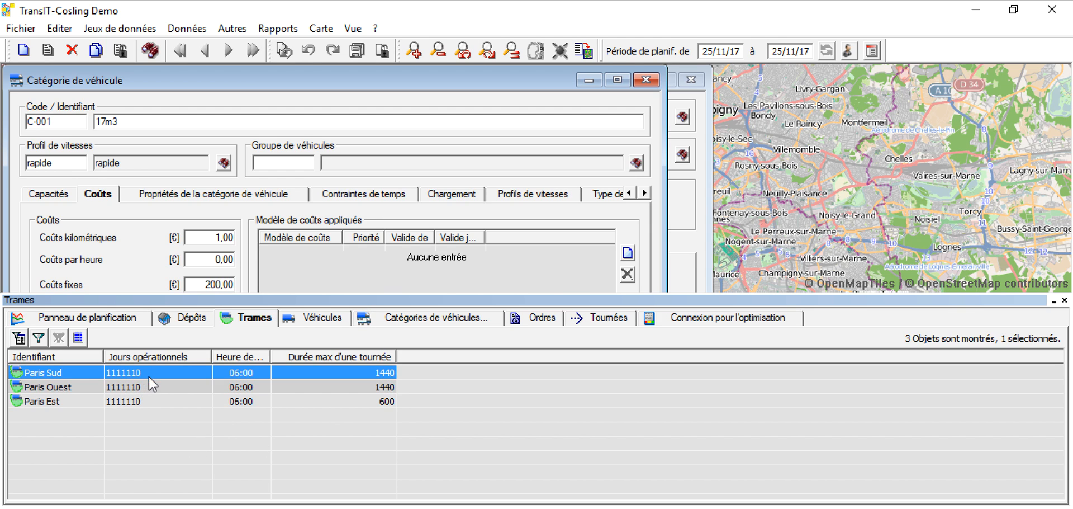
shift+click(159, 403)
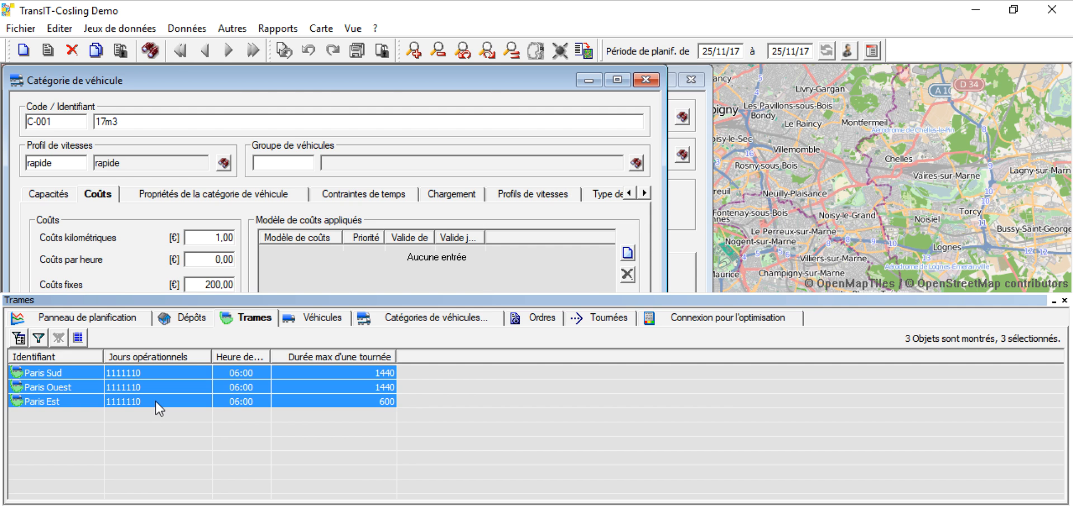
right_click(157, 403)
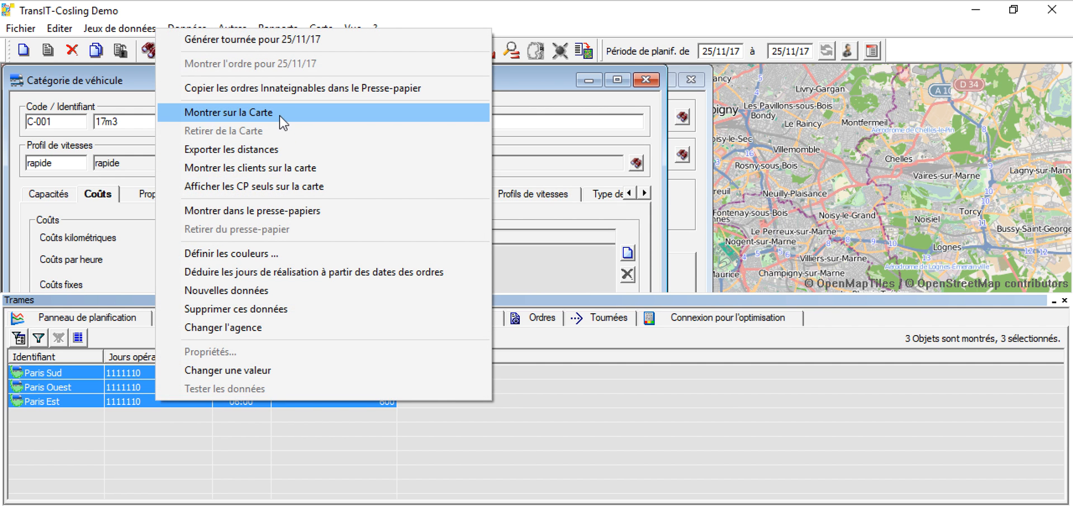
click(291, 41)
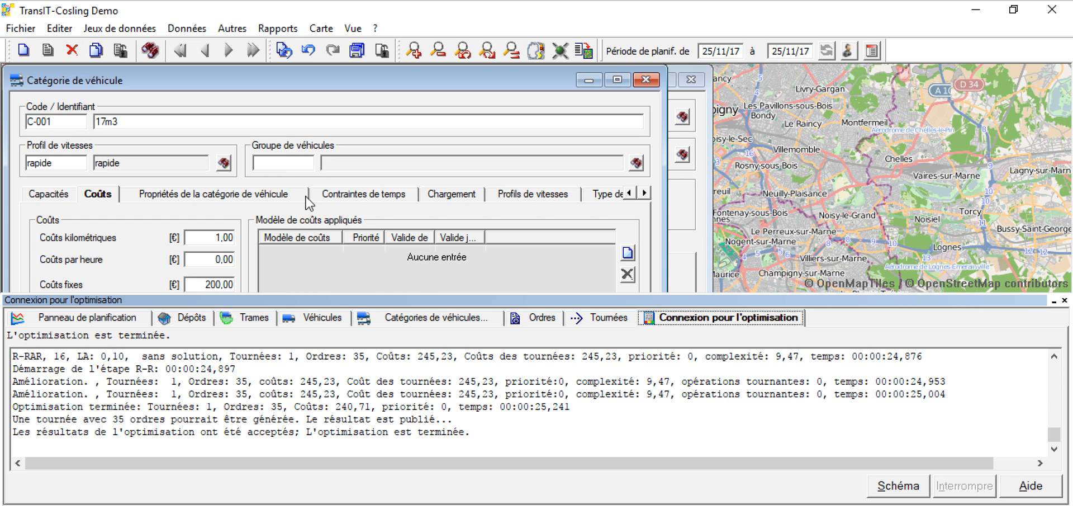
- Close the vehicle category, vehicle and order record windows to uncover the map
click(646, 80)
click(691, 80)
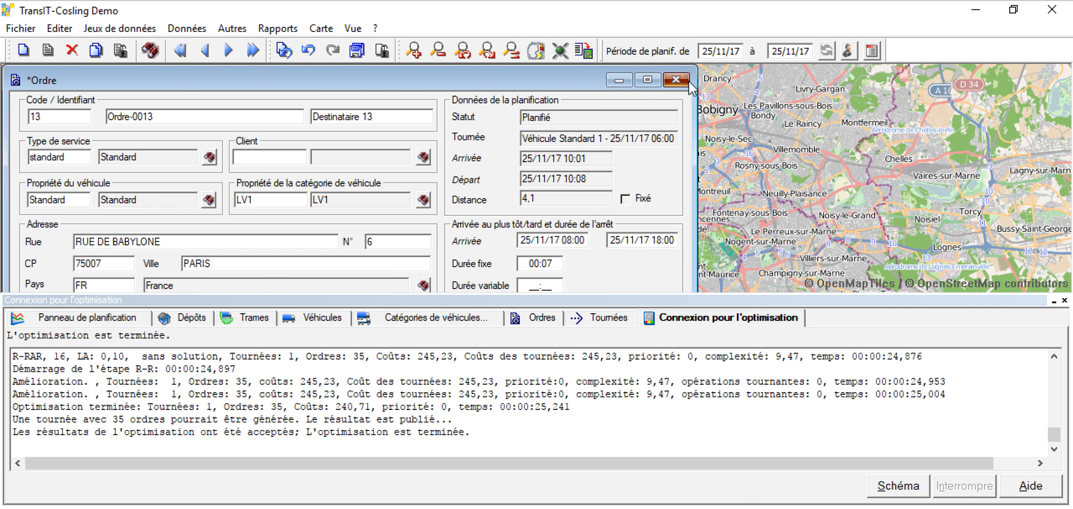
click(676, 80)
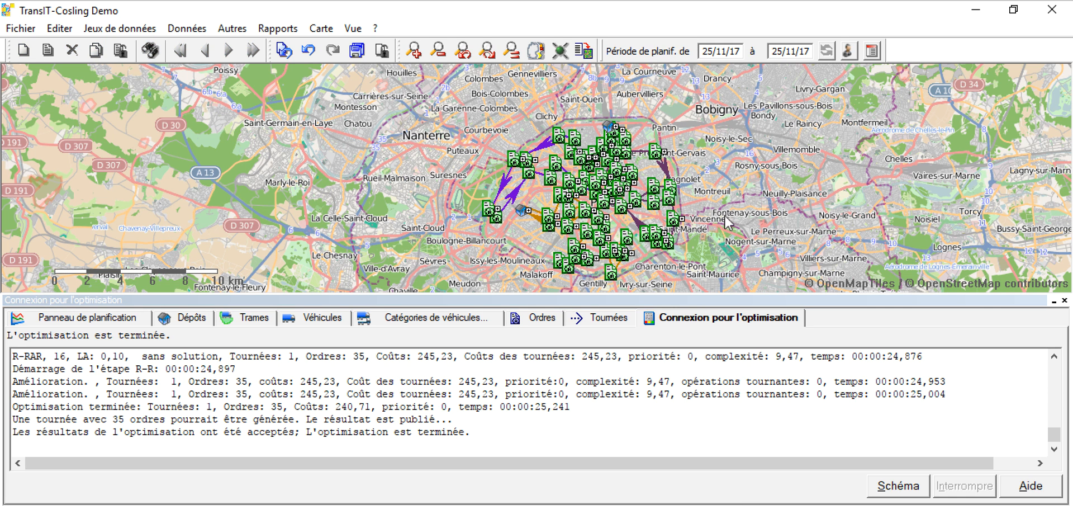
- Remove all orders from the map so that only the depots and tour routes are displayed
click(540, 316)
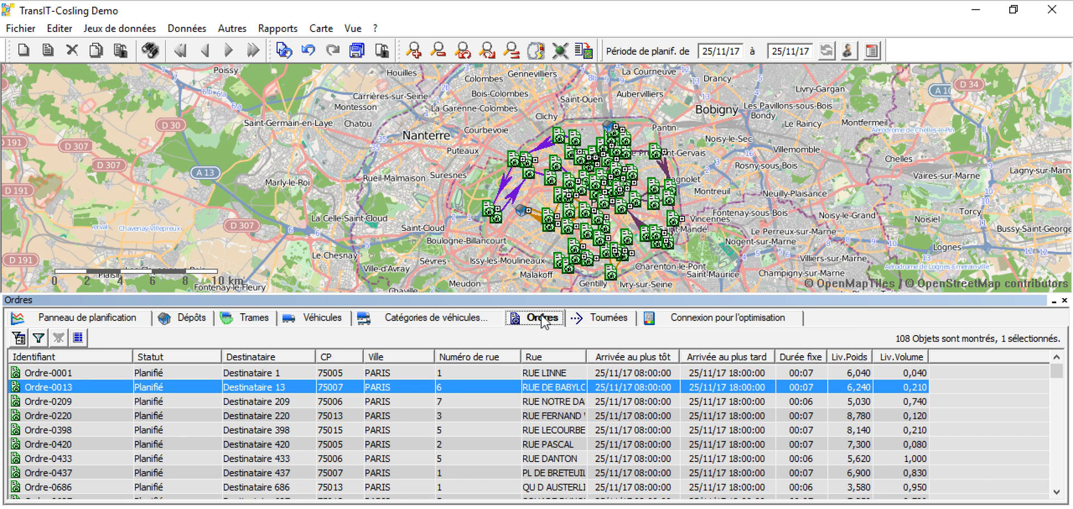
click(294, 401)
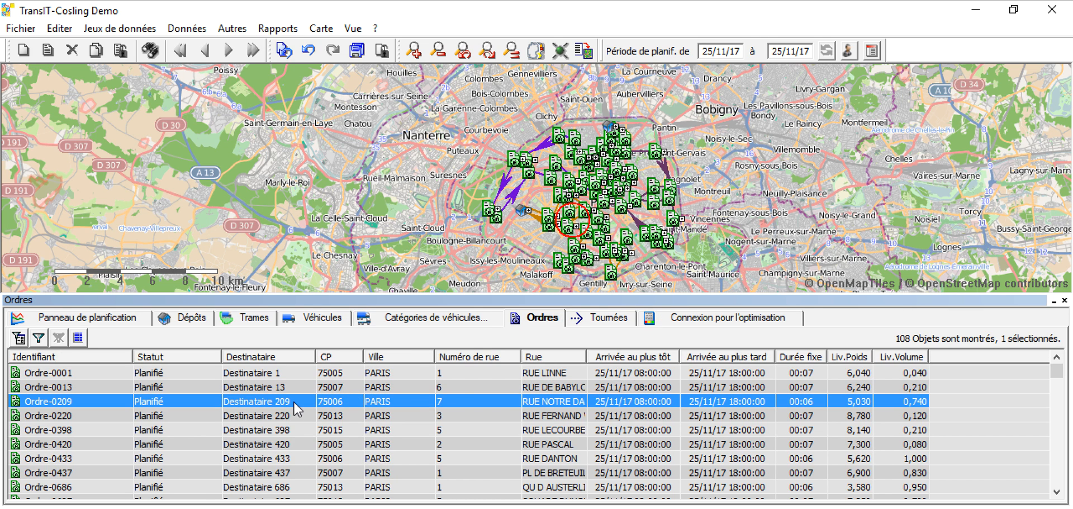
key(ctrl+a)
right_click(293, 401)
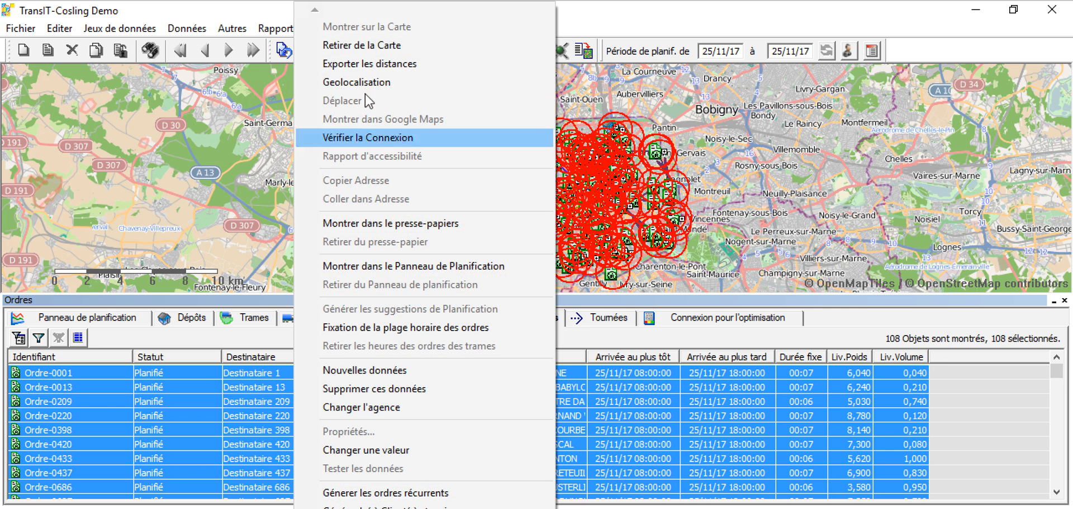
click(366, 46)
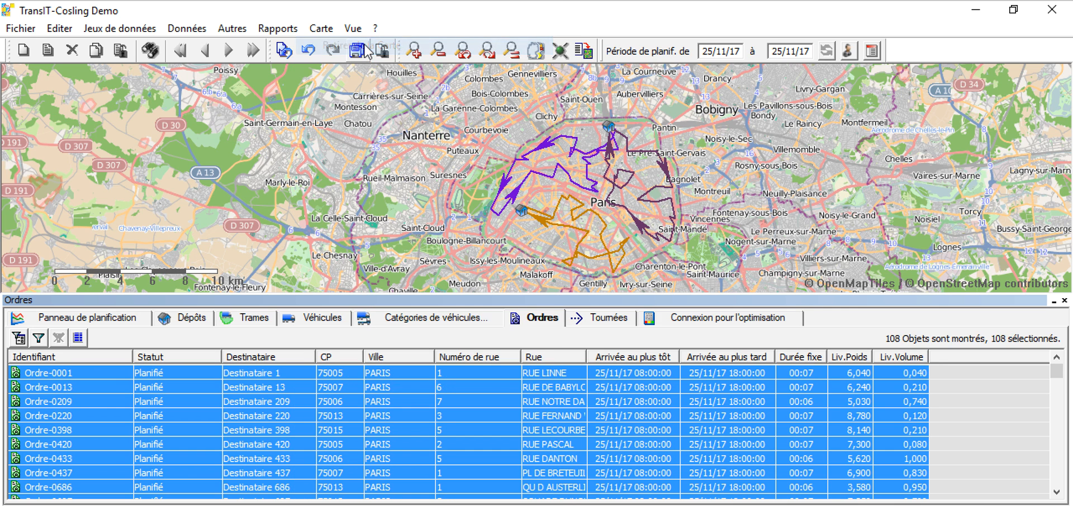
- Highlight the Paris Ouest, Paris Est and Paris Sud tours one after another on the map
click(542, 143)
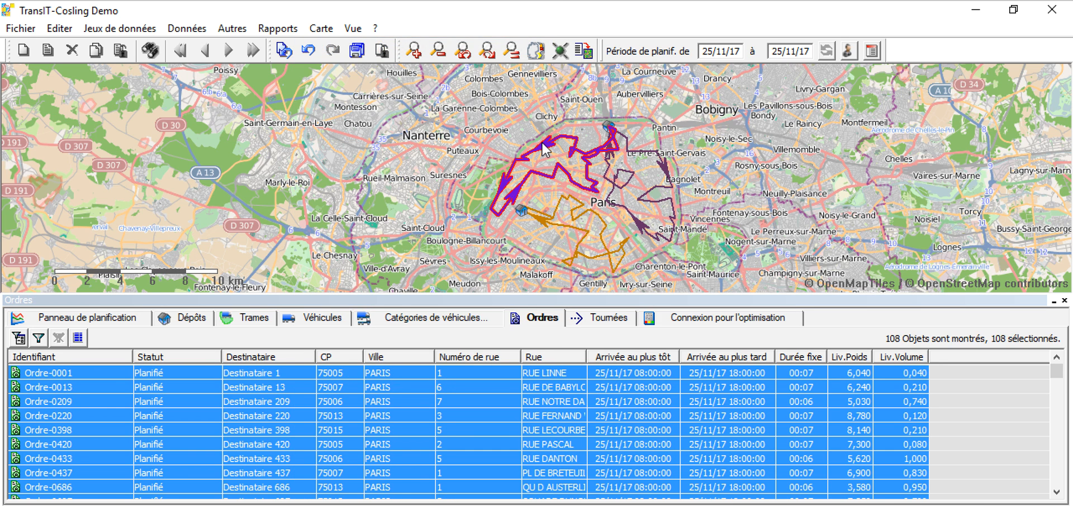
click(663, 170)
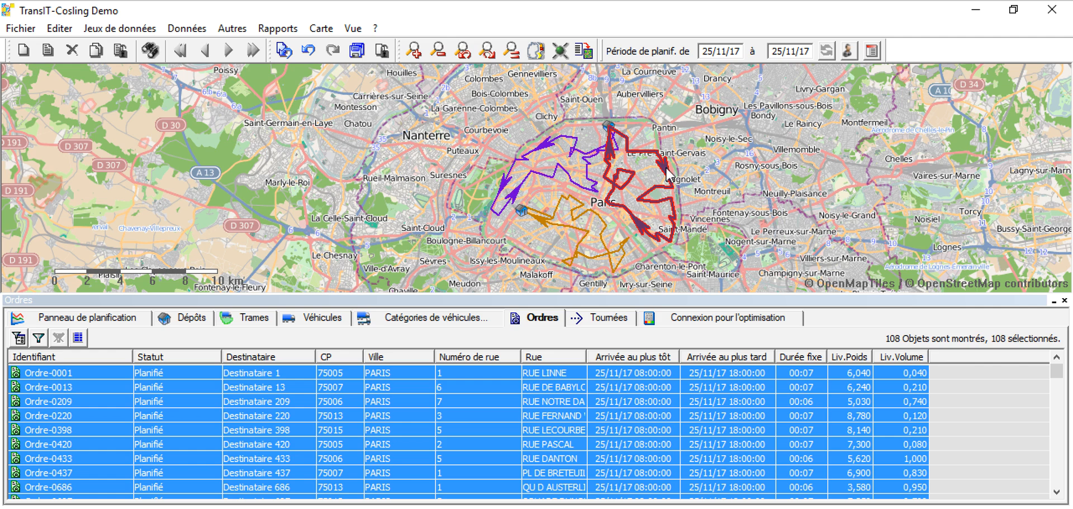
click(542, 223)
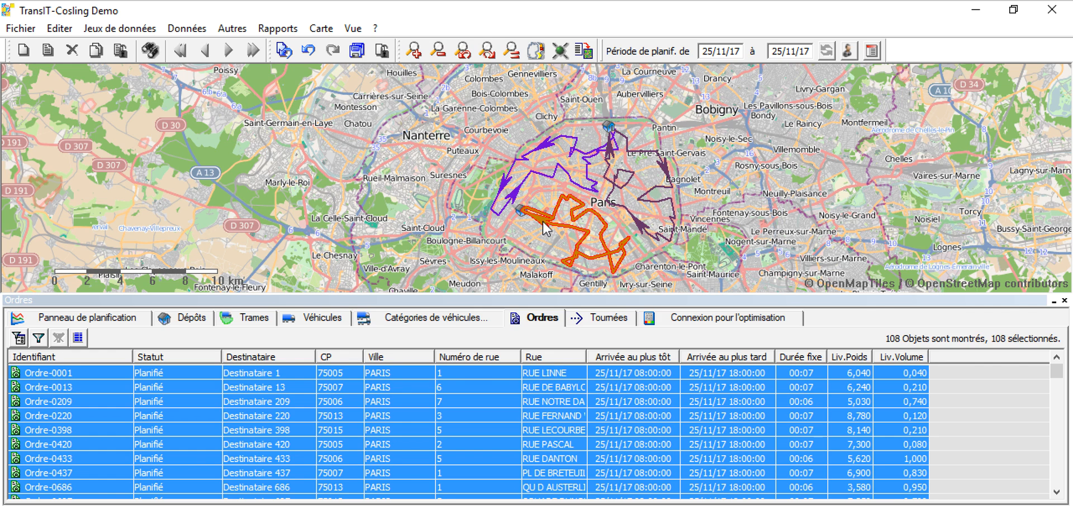
- Open the Paris Ouest tour's record from the map, examine its stops, times, distances and vehicle utilisation, and close it
click(547, 147)
double_click(549, 149)
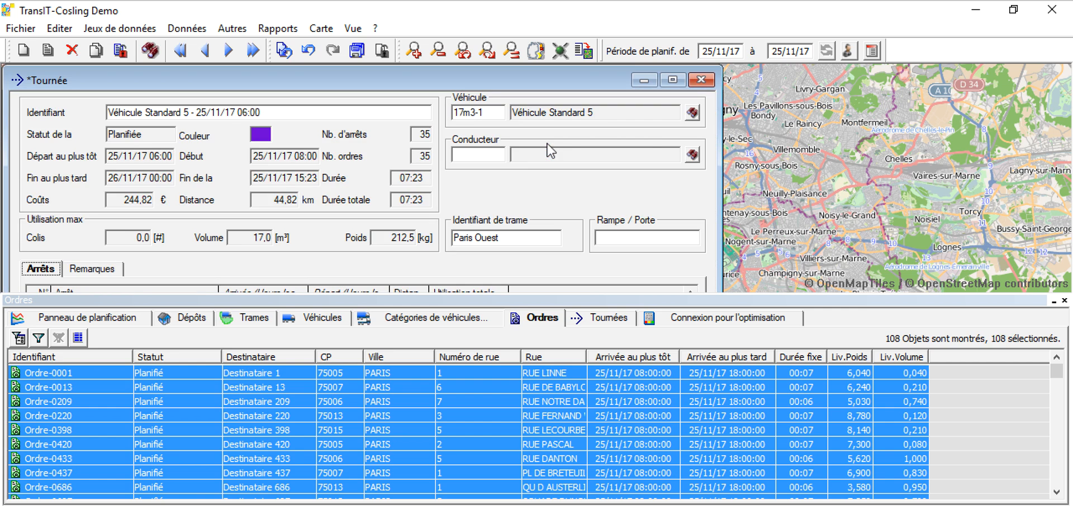
click(1054, 301)
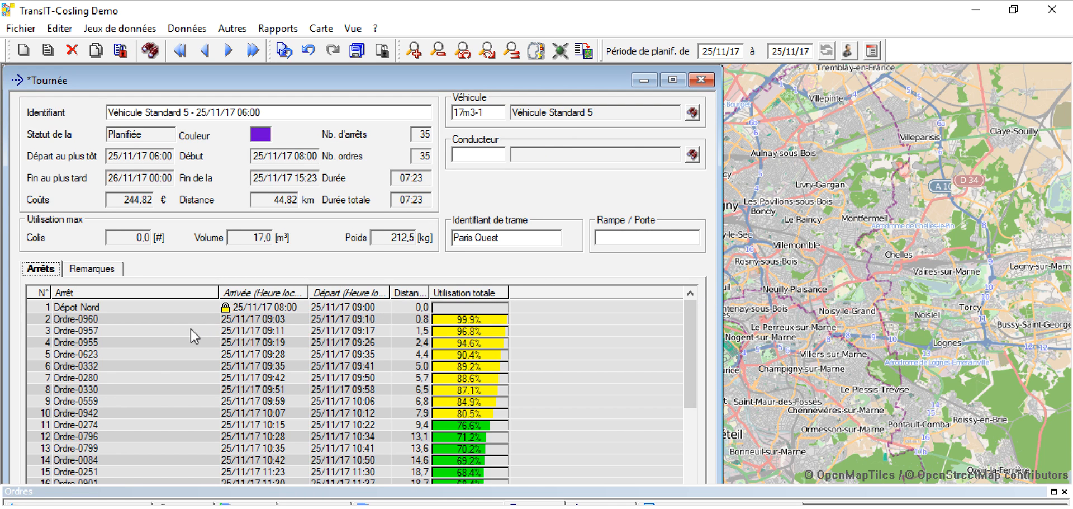
click(179, 343)
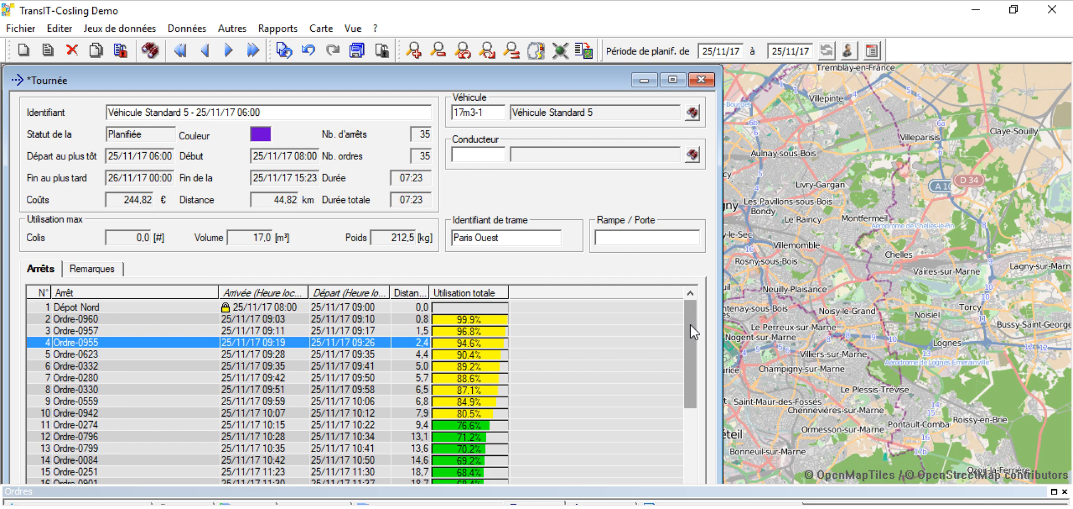
mouse_move(693, 334)
mouse_down()
mouse_move(687, 363)
mouse_move(687, 327)
mouse_up()
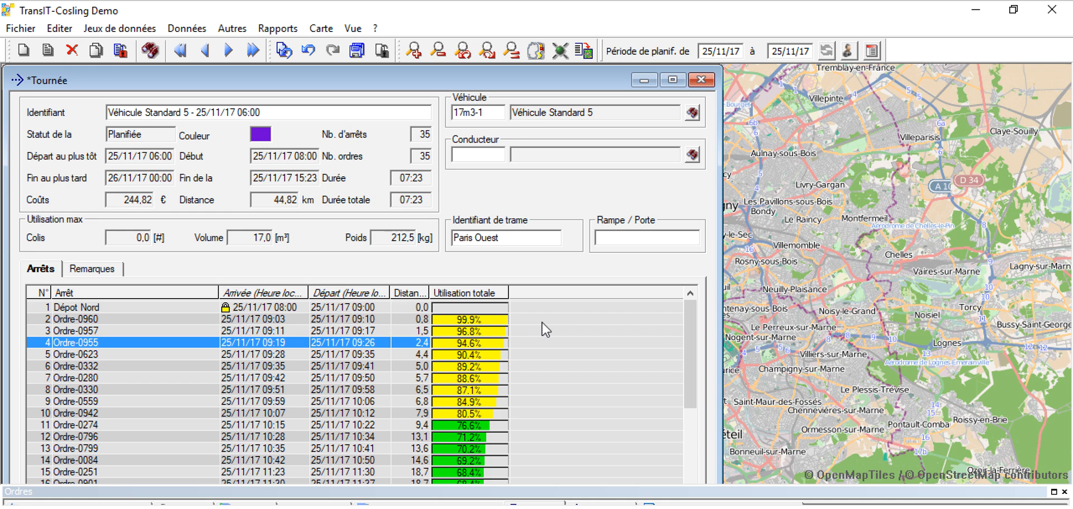
mouse_move(692, 342)
mouse_down()
mouse_move(691, 411)
mouse_move(702, 337)
mouse_up()
mouse_move(502, 329)
click(701, 79)
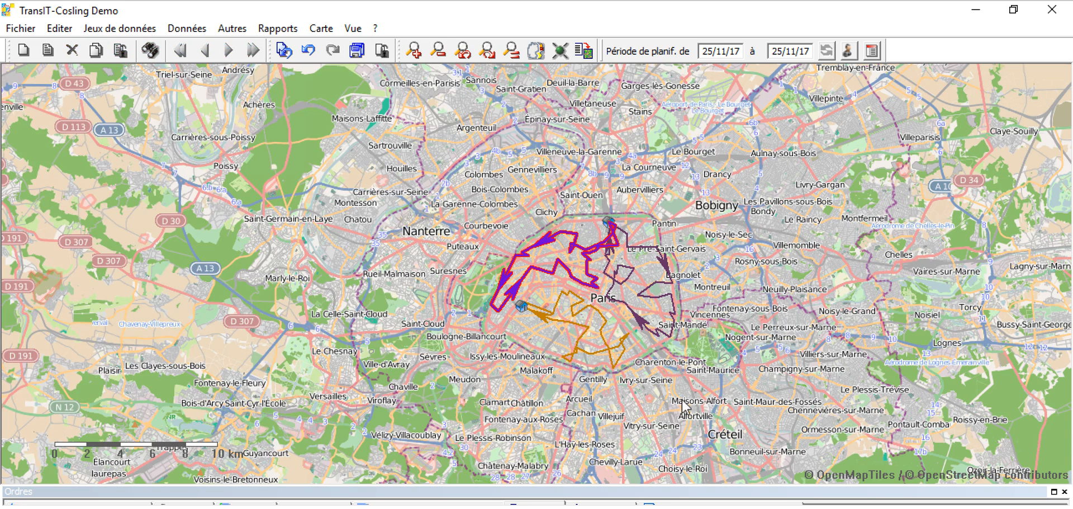
- Bring up the list of tours, select all three and review the operations available for them
click(1054, 491)
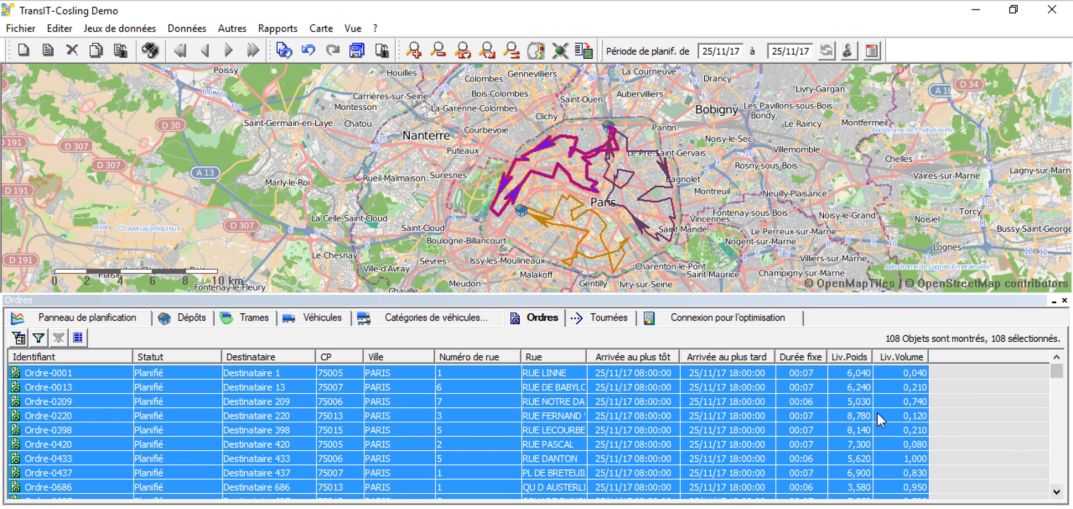
click(611, 318)
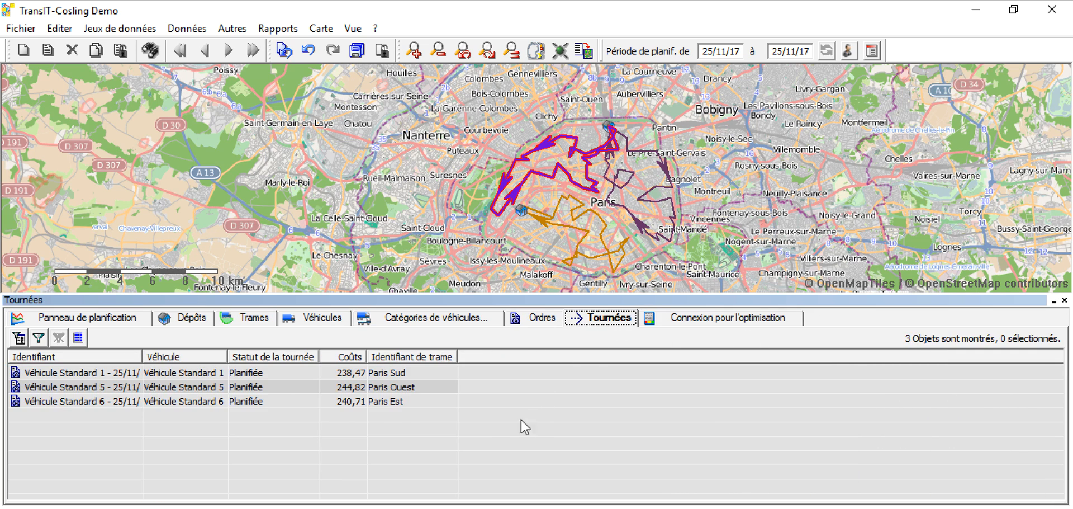
click(285, 370)
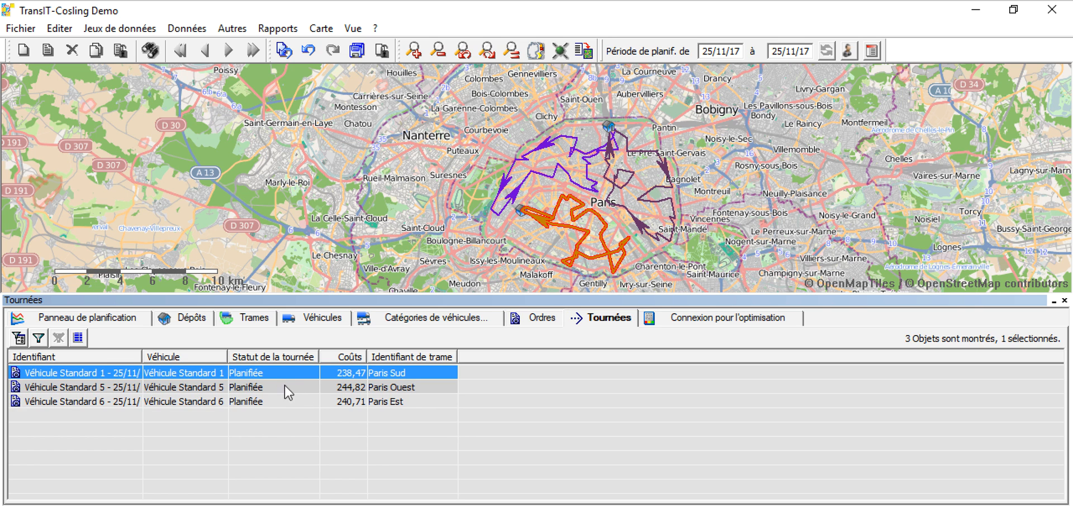
shift+click(287, 403)
right_click(286, 404)
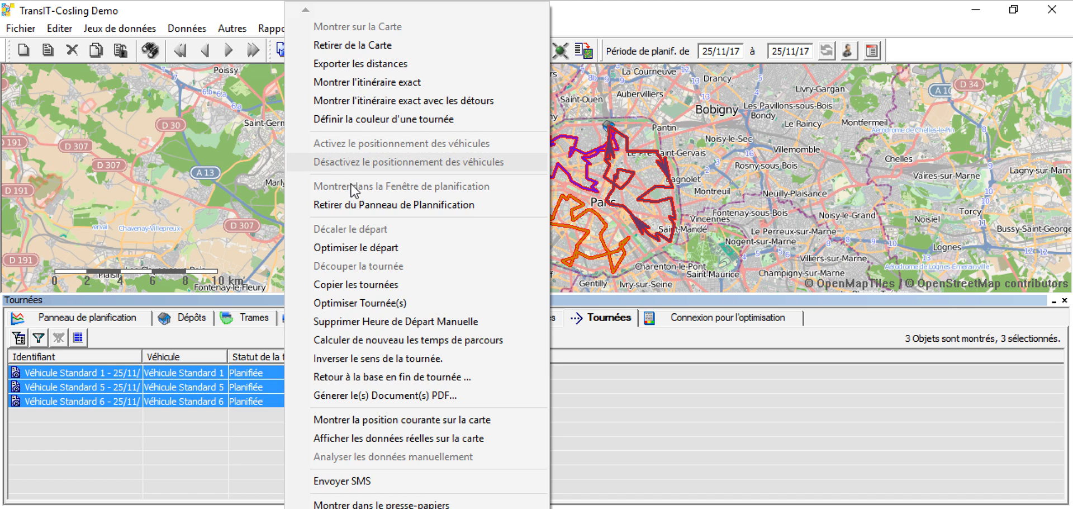
key(Escape)
- Examine the planning timeline for Véhicule Standard 1 and Véhicule Standard 5 from the morning depot departure to the afternoon return
click(112, 320)
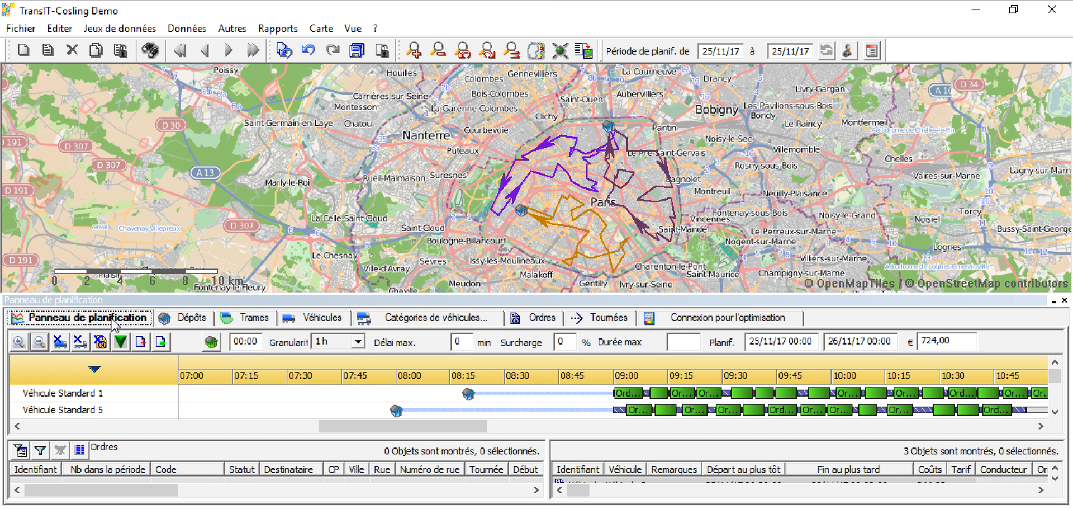
drag(478, 432, 502, 431)
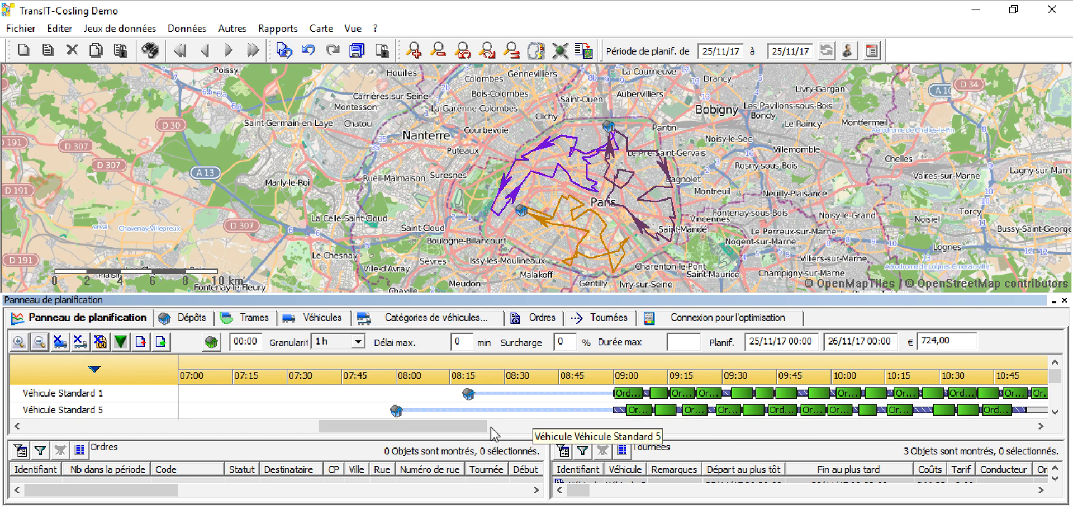
drag(477, 434, 640, 431)
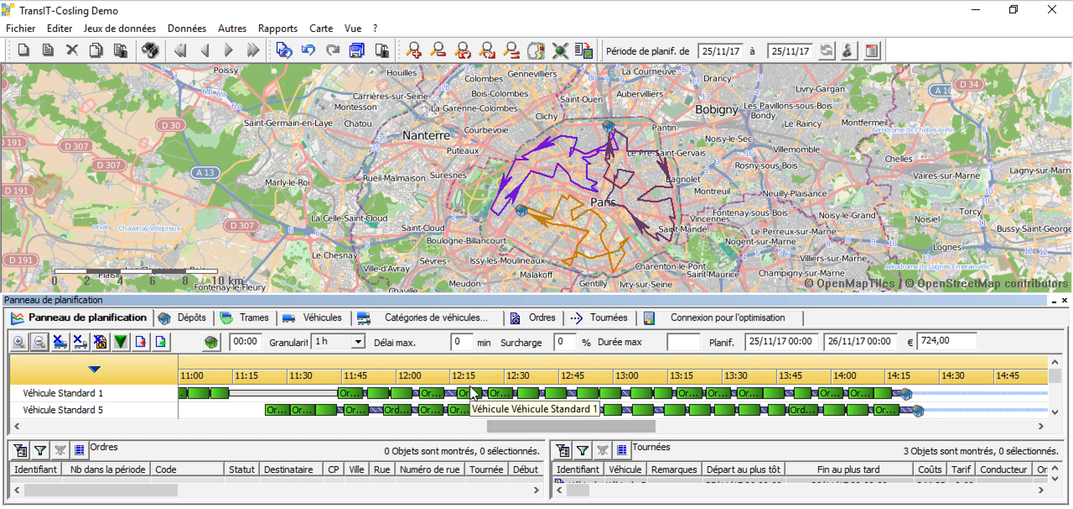
drag(517, 431, 601, 430)
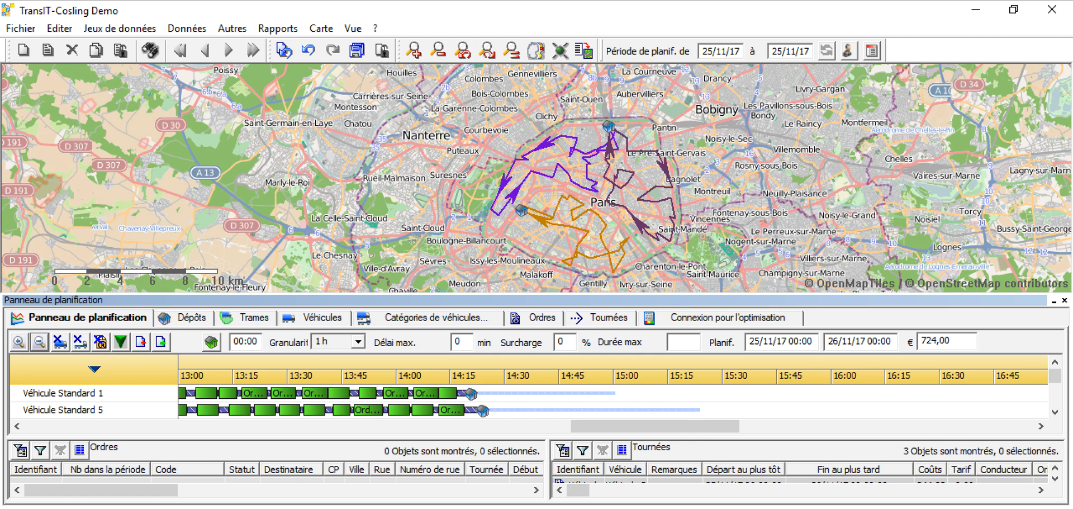
right_click(848, 508)
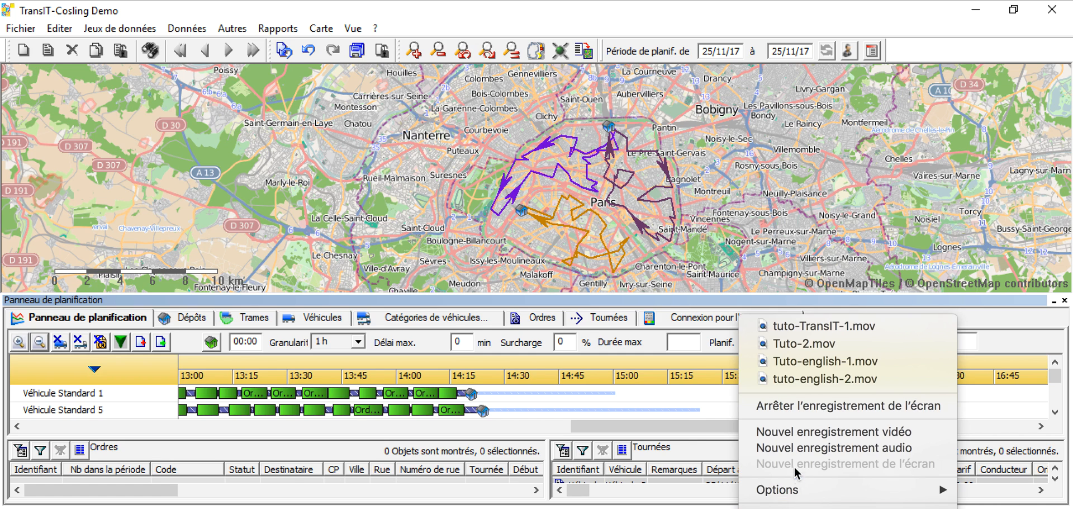